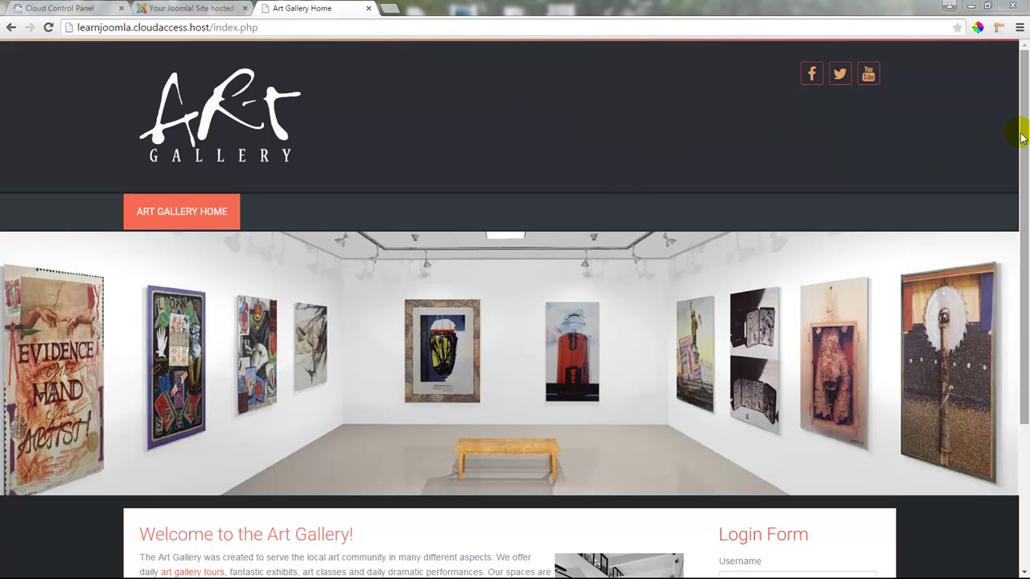
In the admin tab, open Content > Article Manager to list the five published articles.
left_click_drag(1020, 138, 1023, 267)
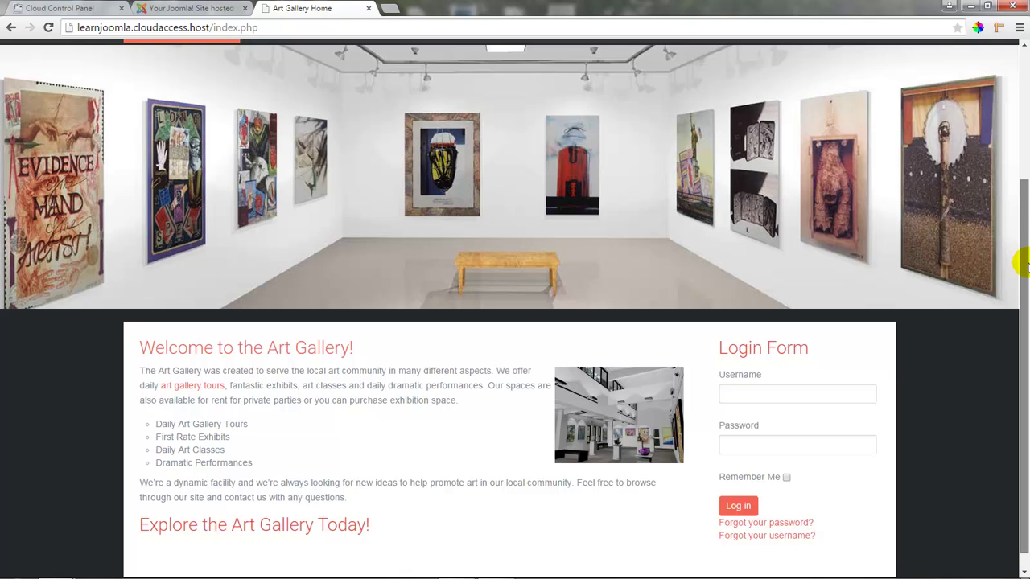
left_click_drag(1024, 266, 1025, 131)
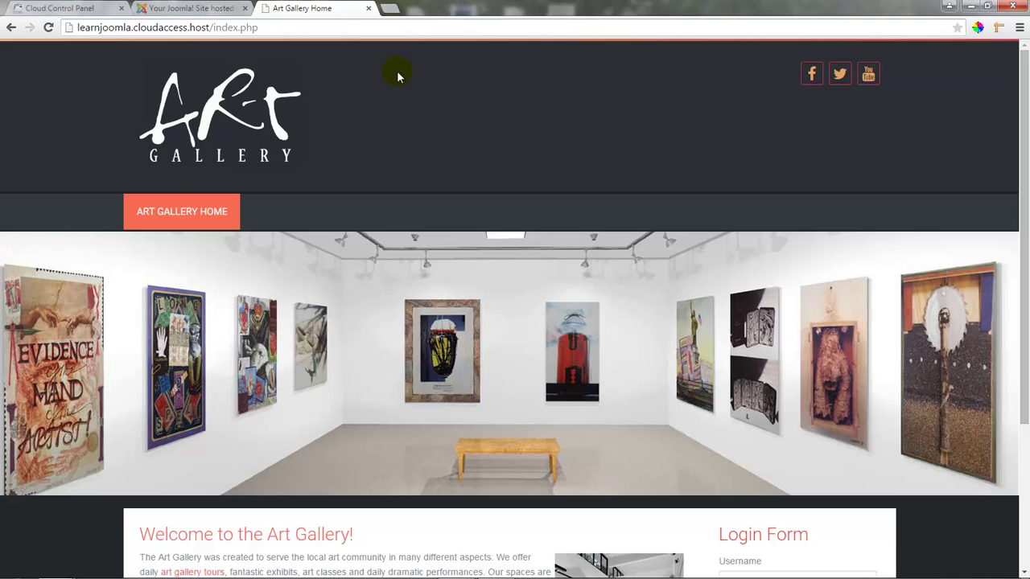
left_click(210, 10)
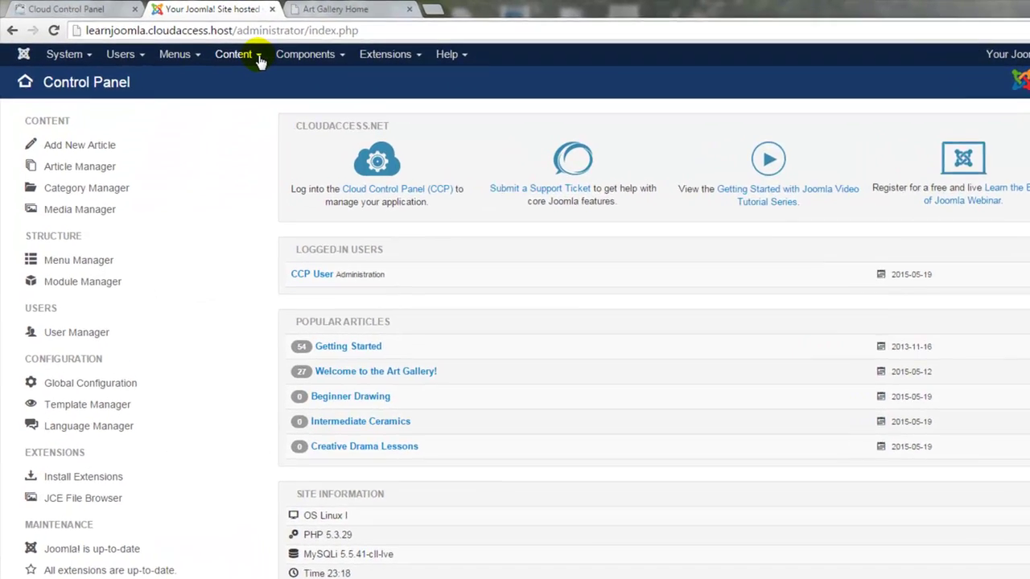
left_click(233, 51)
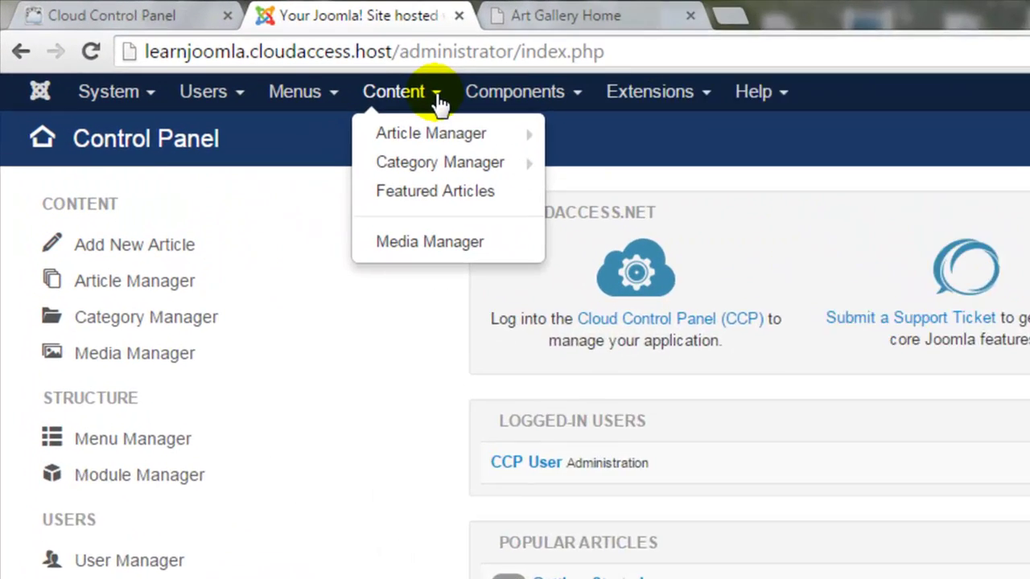
mouse_move(448, 144)
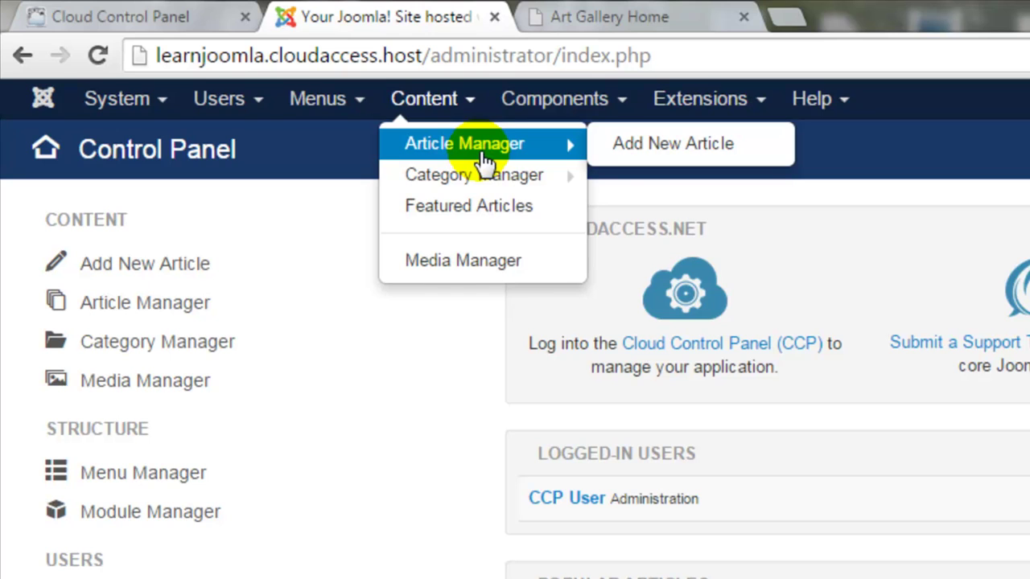
left_click(484, 155)
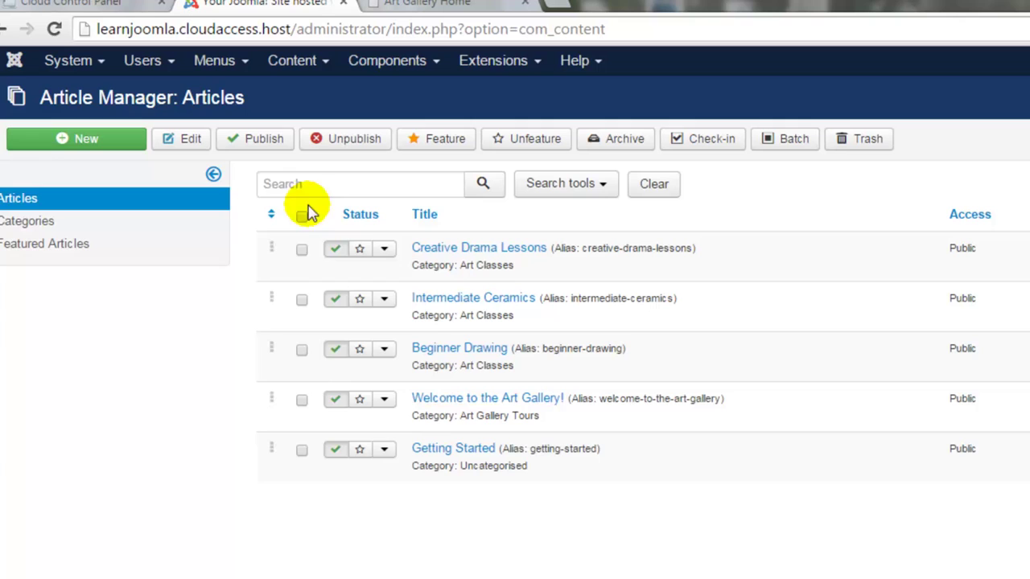
Unpublish Getting Started, then star Creative Drama Lessons, Intermediate Ceramics and Beginner Drawing as featured.
left_click(336, 452)
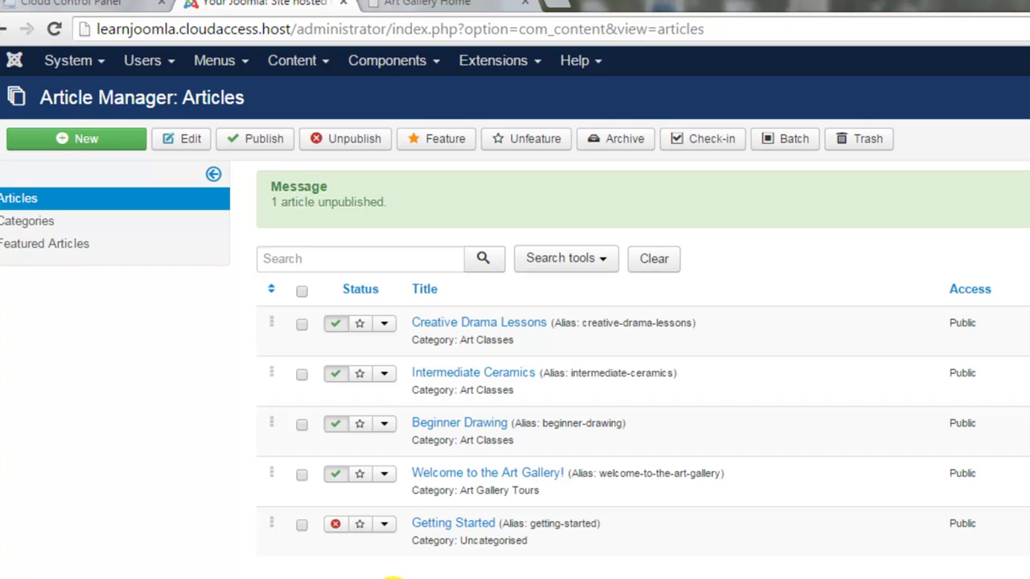
left_click(360, 328)
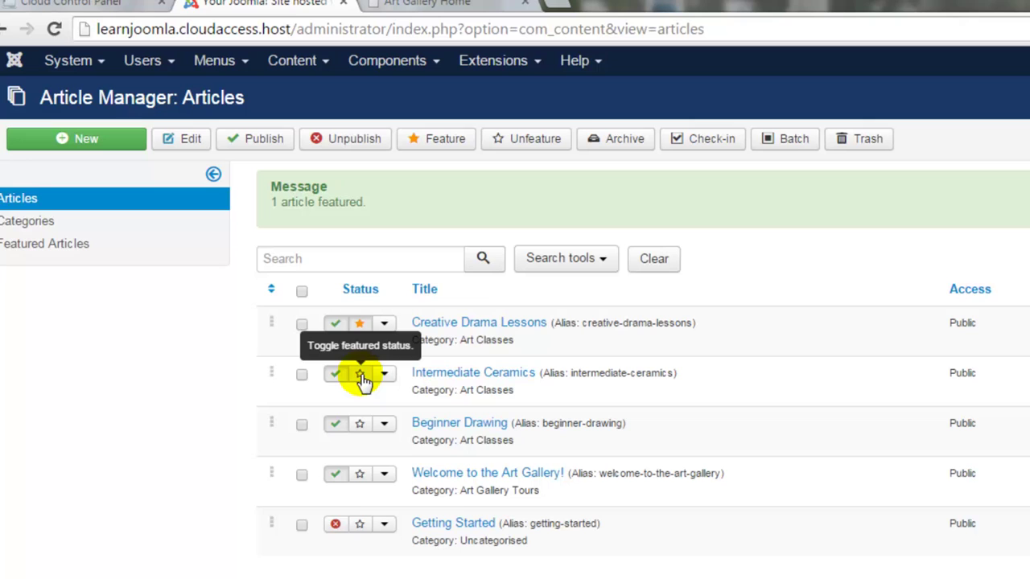
left_click(361, 375)
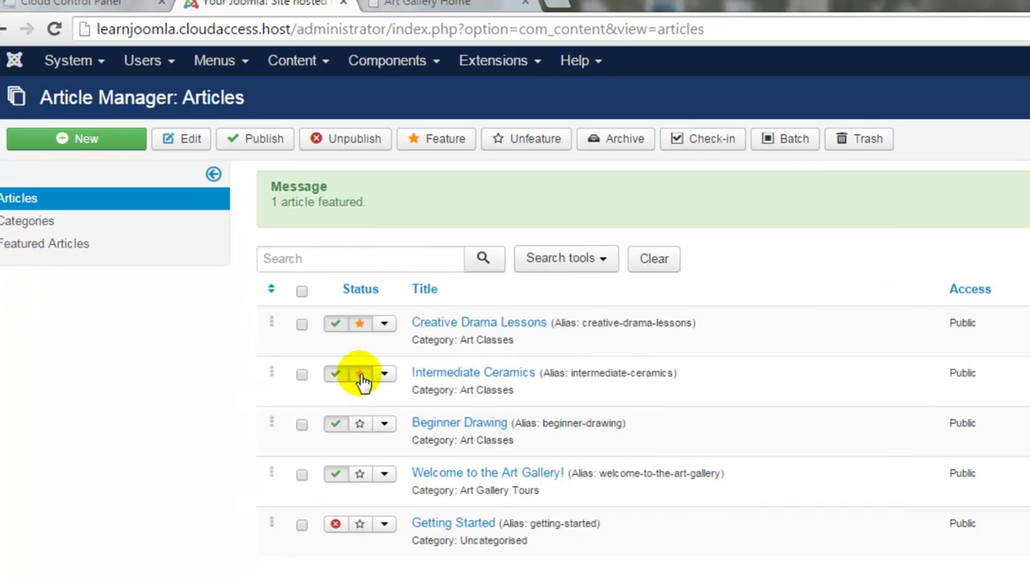
left_click(360, 425)
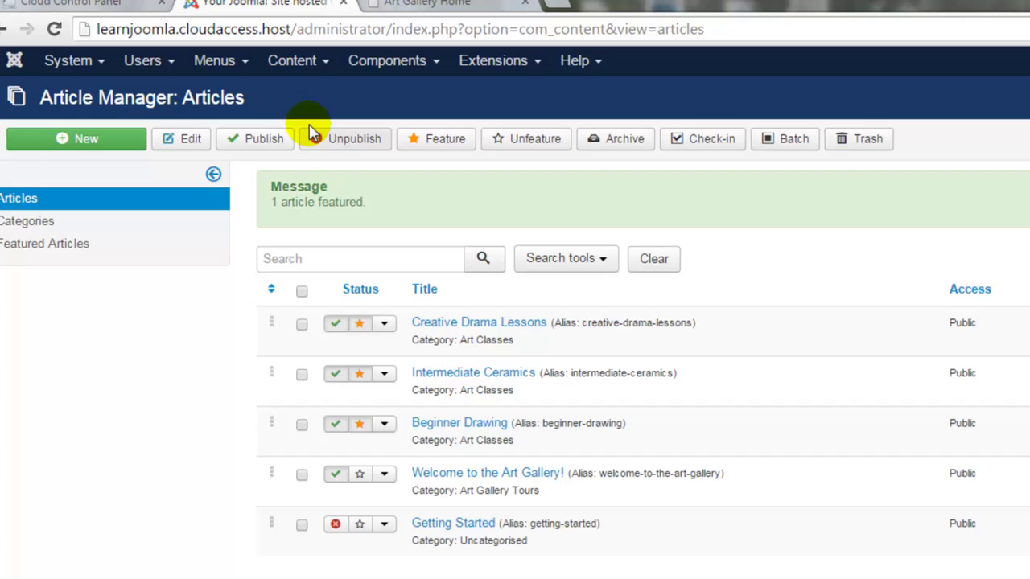
From the Menu Manager, open Main Menu's item list and start a new item.
left_click(252, 67)
left_click(252, 101)
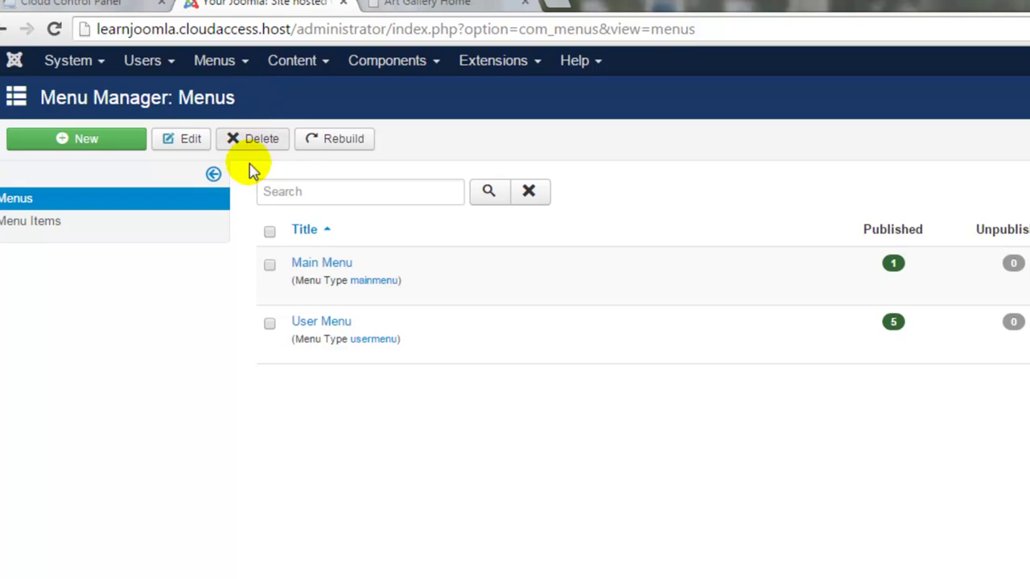
left_click(321, 263)
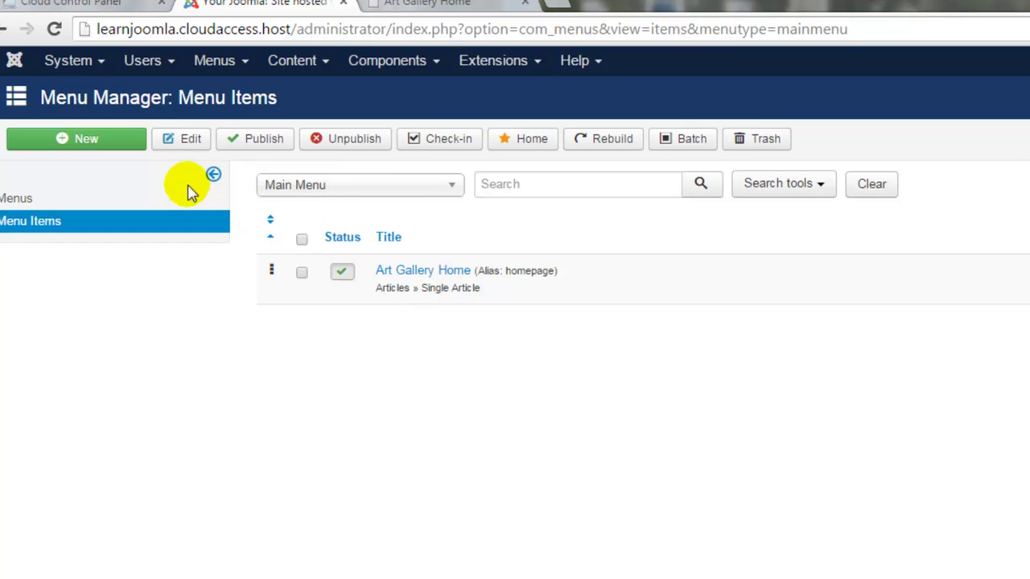
left_click(109, 144)
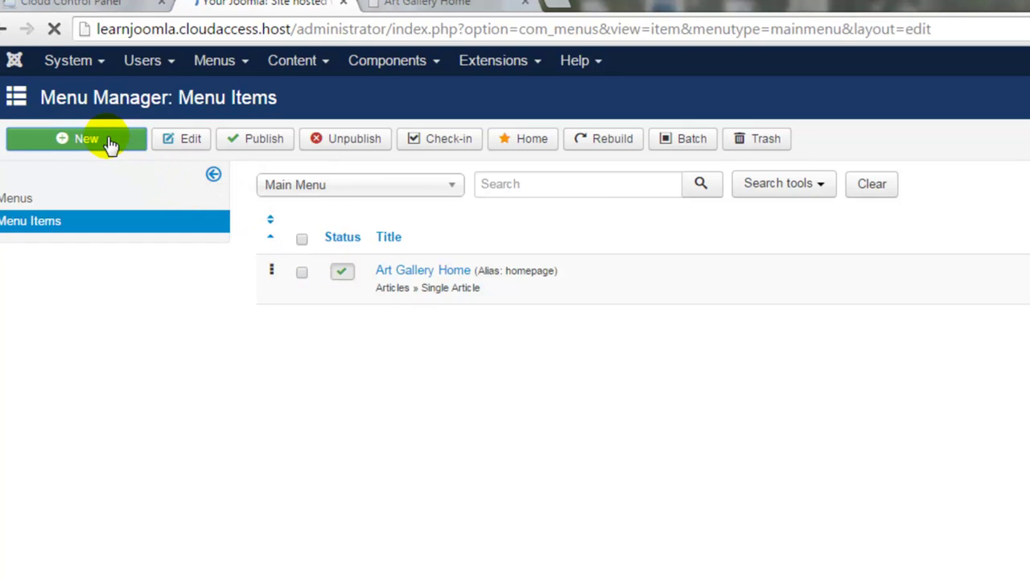
Enter 'Art Classes' as the new menu item's title.
left_click(131, 178)
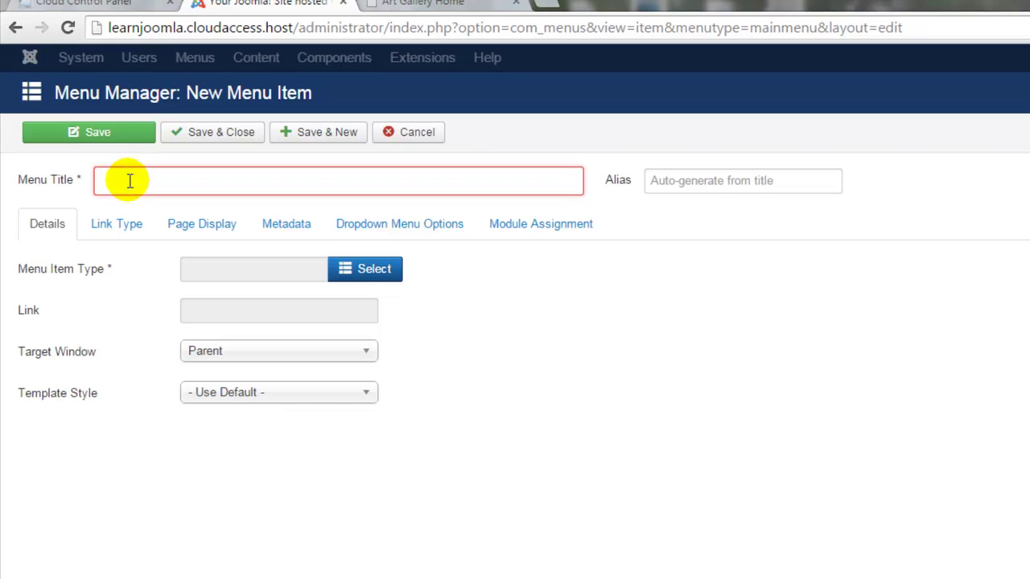
type("Art")
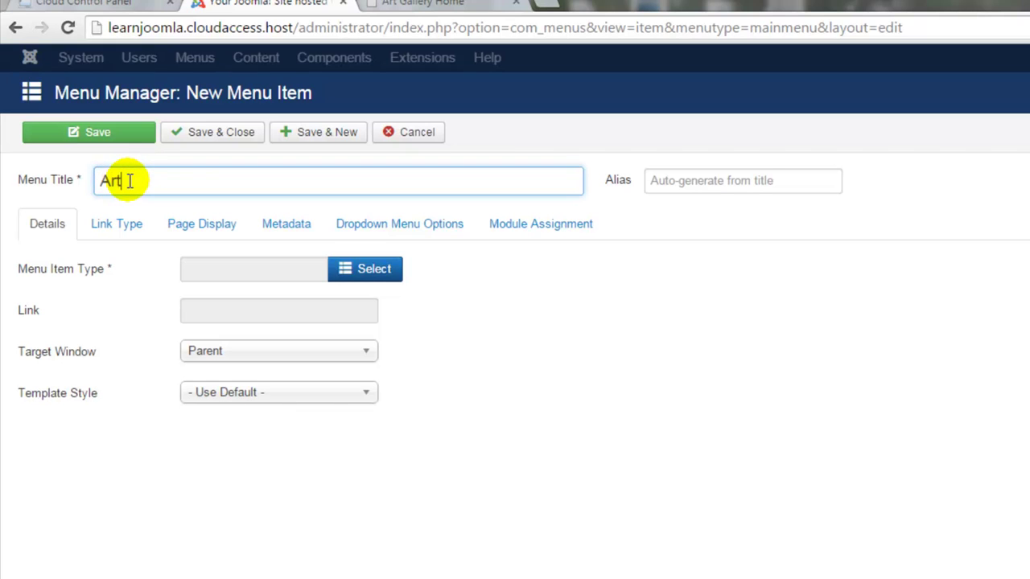
type(" Classes")
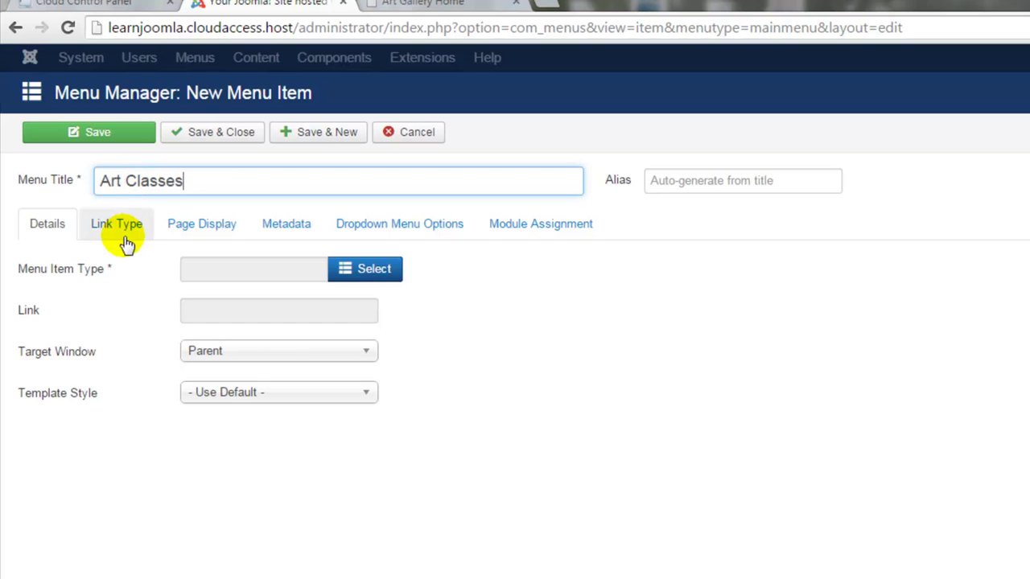
Set the menu item type to Articles > Featured Articles.
left_click(365, 272)
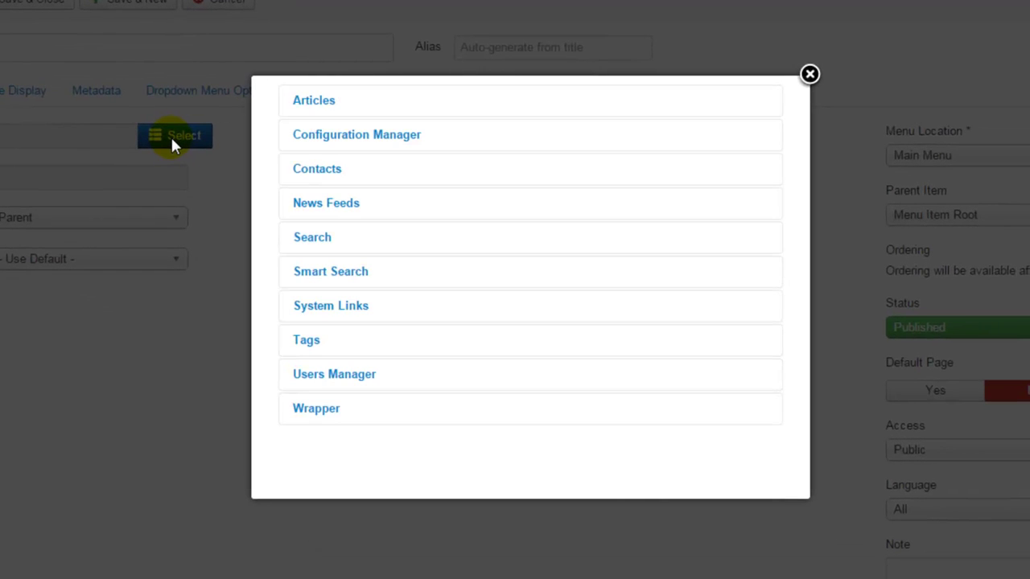
left_click(311, 108)
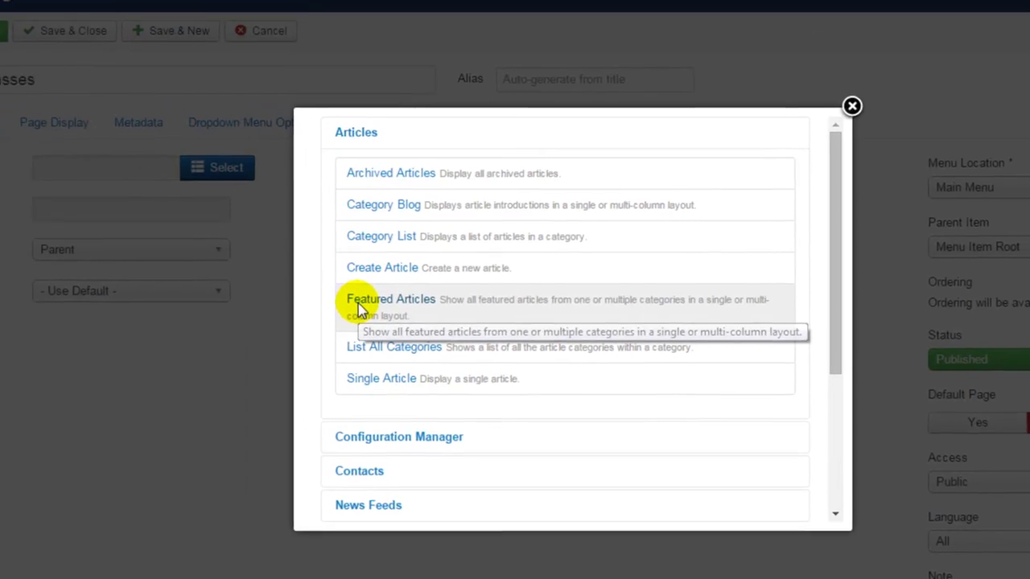
left_click(319, 273)
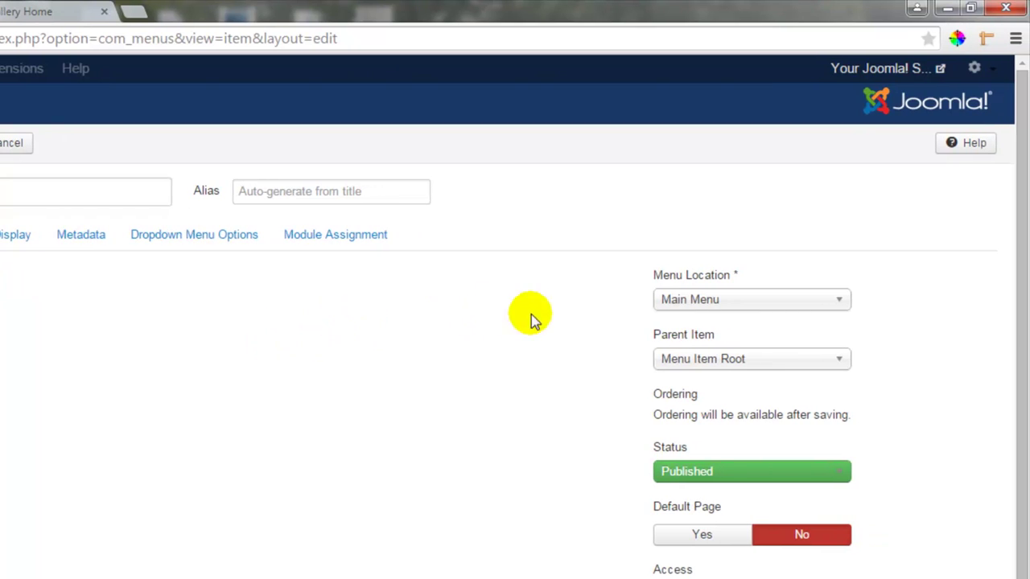
Keep Main Menu as the item's menu location and save the Art Classes item.
left_click(845, 304)
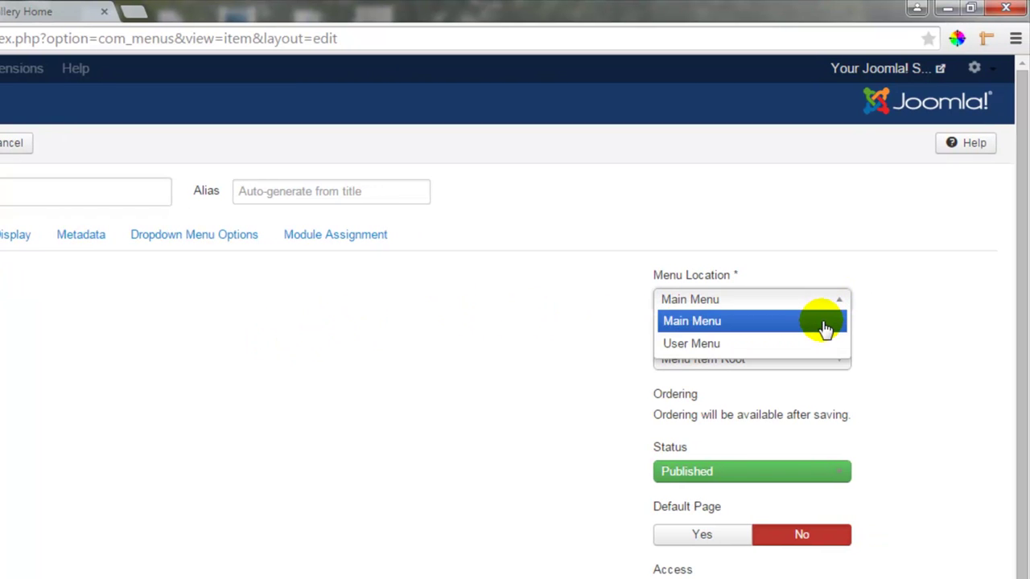
left_click(825, 328)
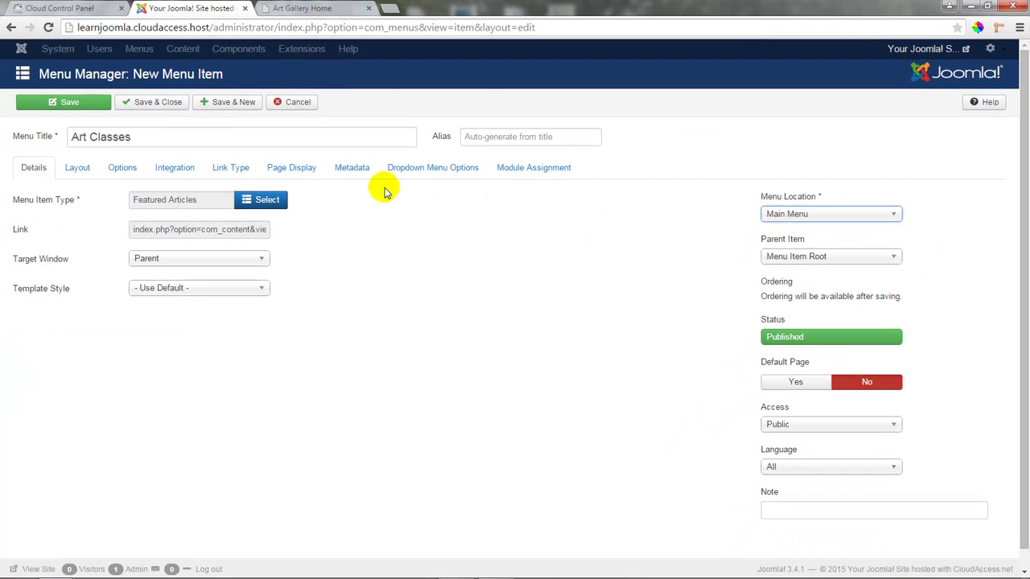
left_click(86, 106)
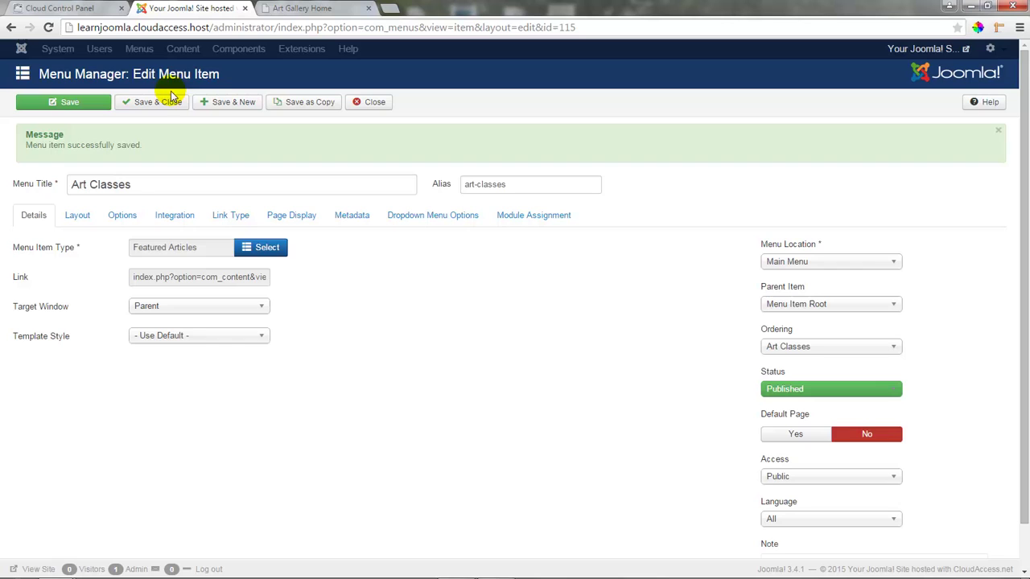
left_click(281, 9)
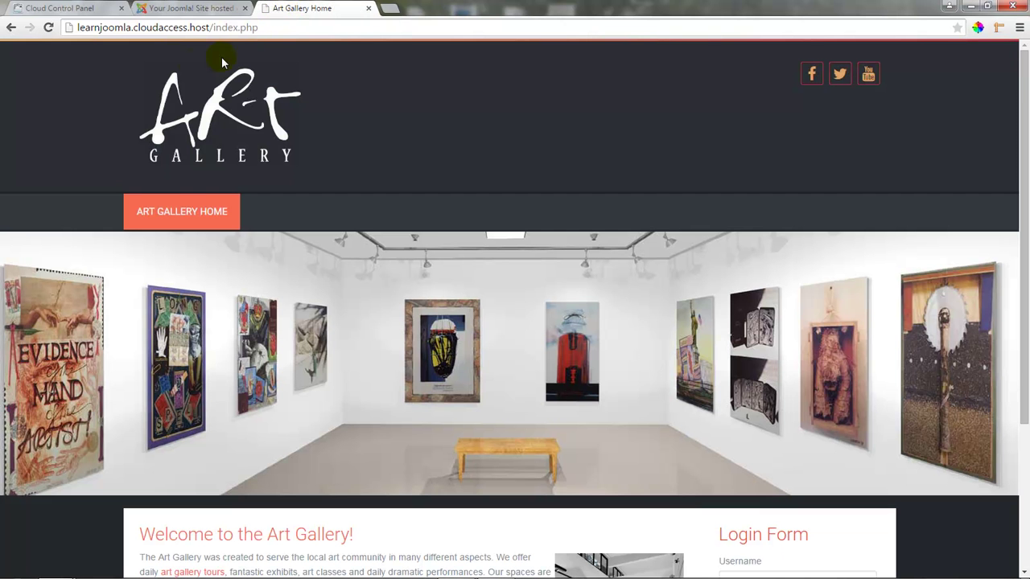
left_click(48, 27)
left_click(288, 218)
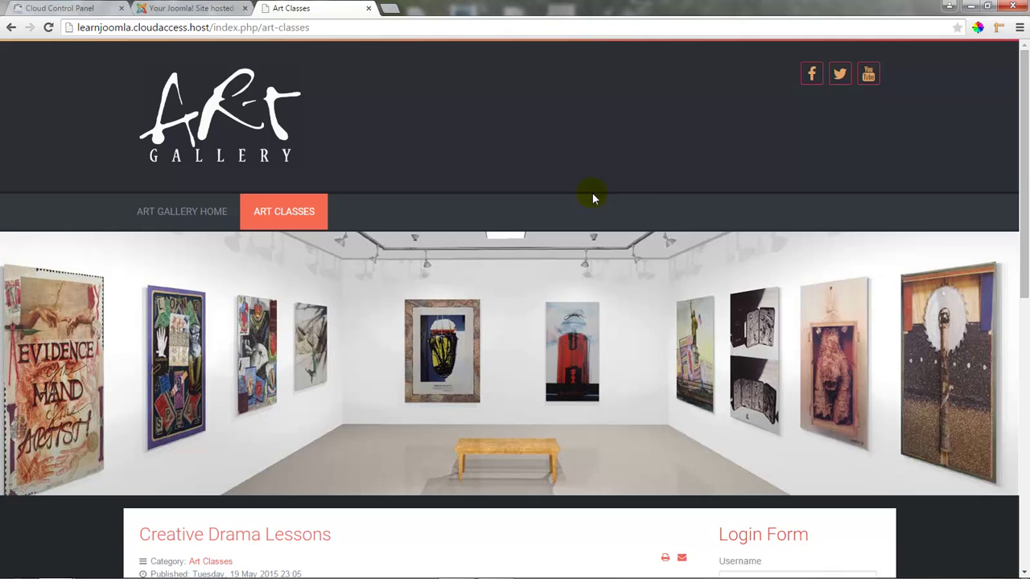
left_click_drag(1025, 157, 1026, 396)
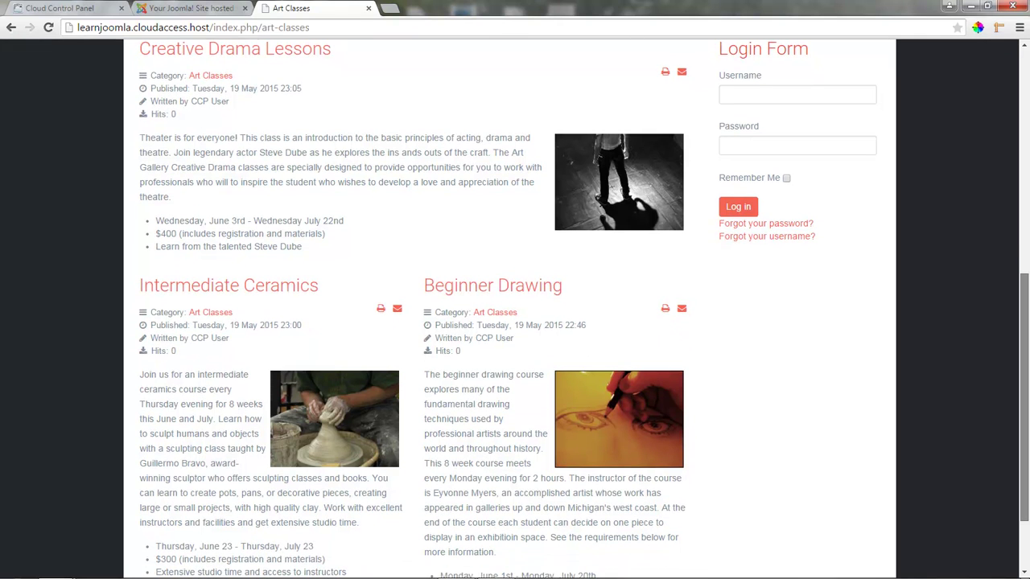
left_click_drag(1026, 396, 1026, 257)
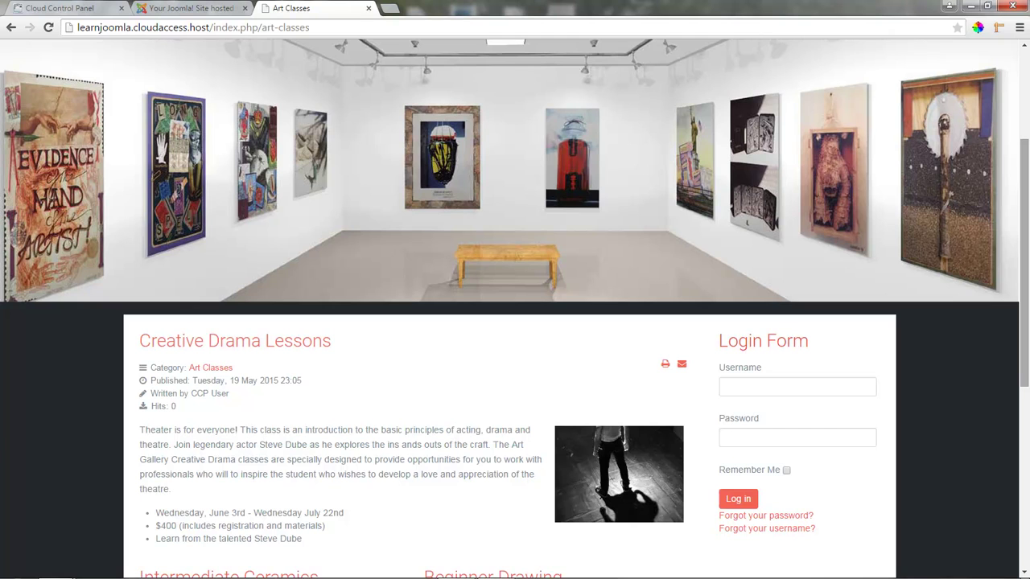
Save and close the Art Classes menu item, then open Extensions > Module Manager.
left_click(217, 15)
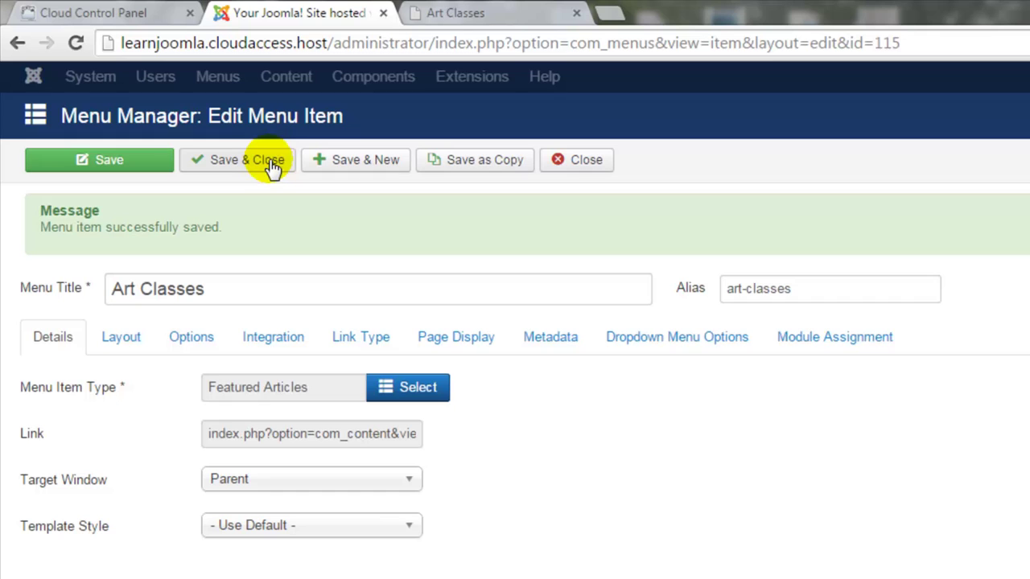
left_click(272, 164)
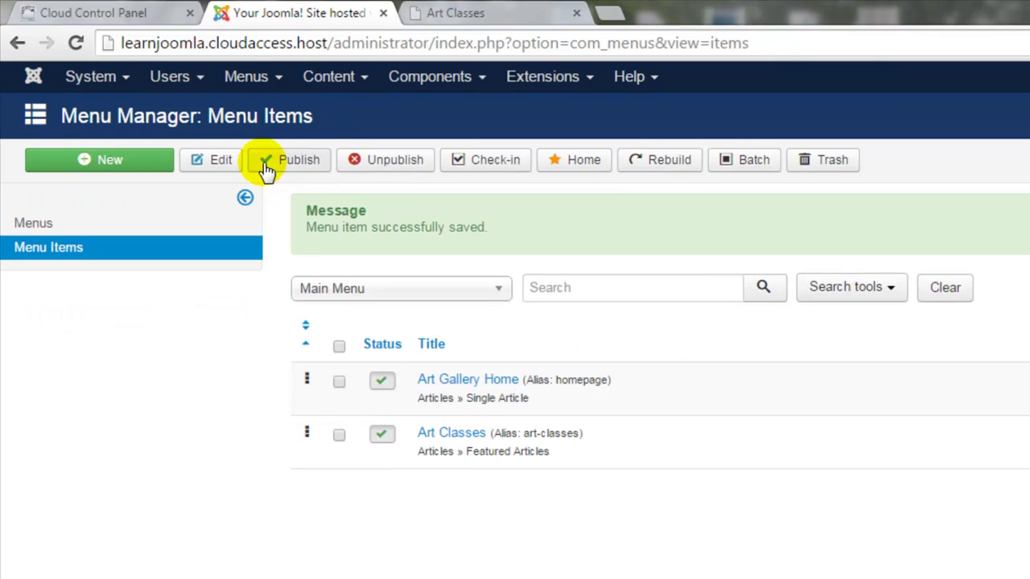
left_click(590, 81)
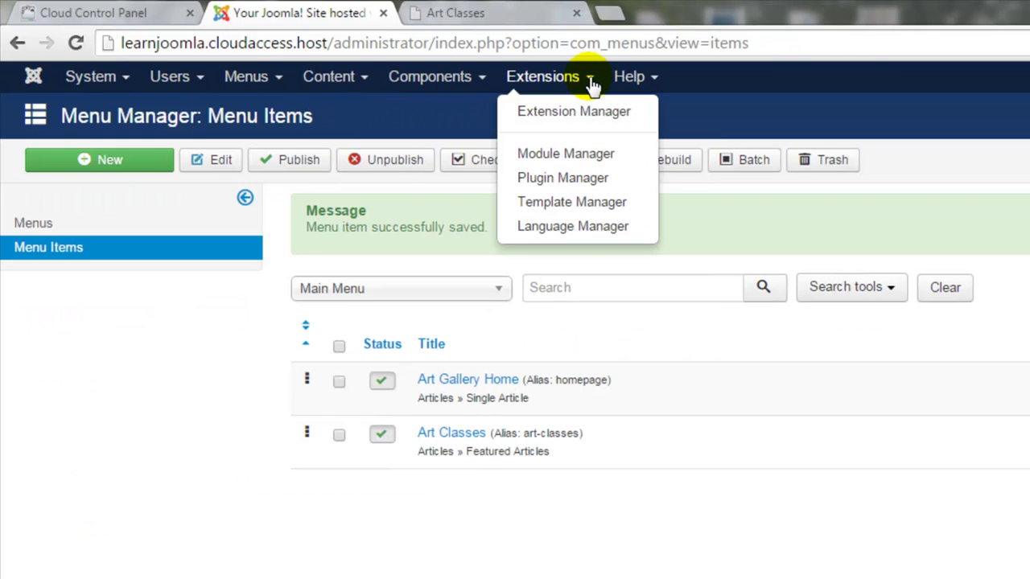
left_click(584, 153)
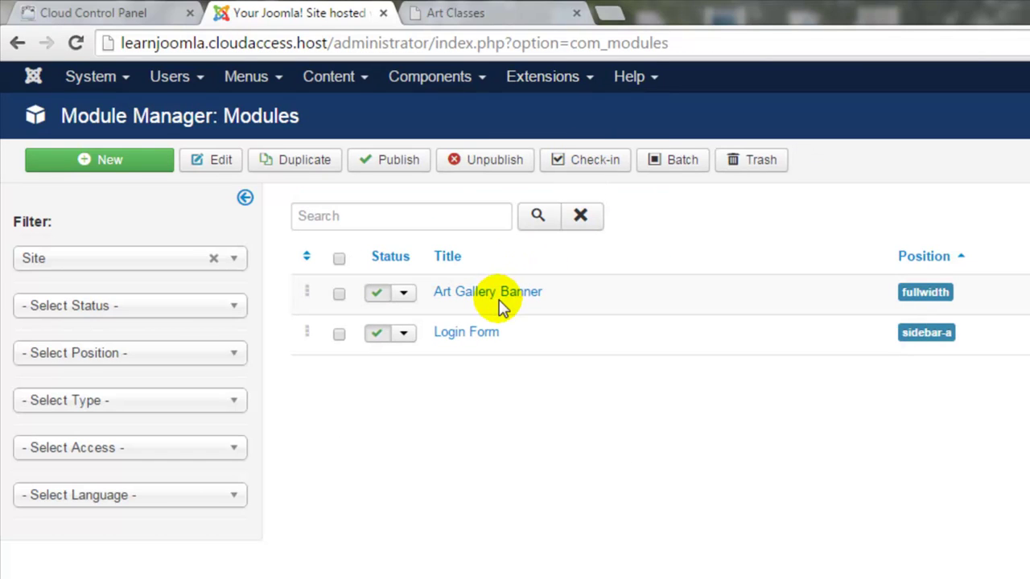
Set Art Gallery Banner's menu assignment to only Art Gallery Home and save it.
left_click(501, 298)
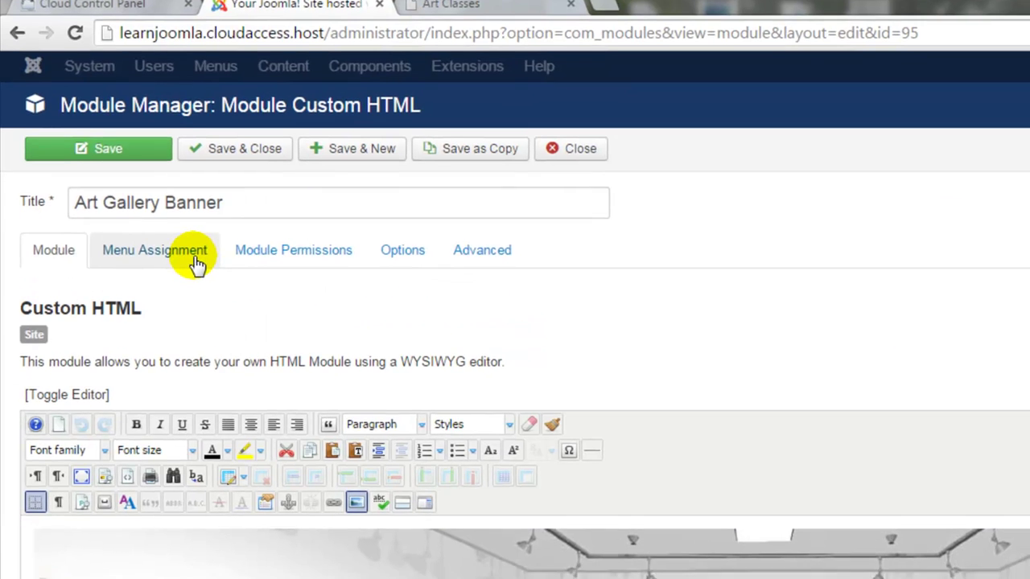
left_click(194, 256)
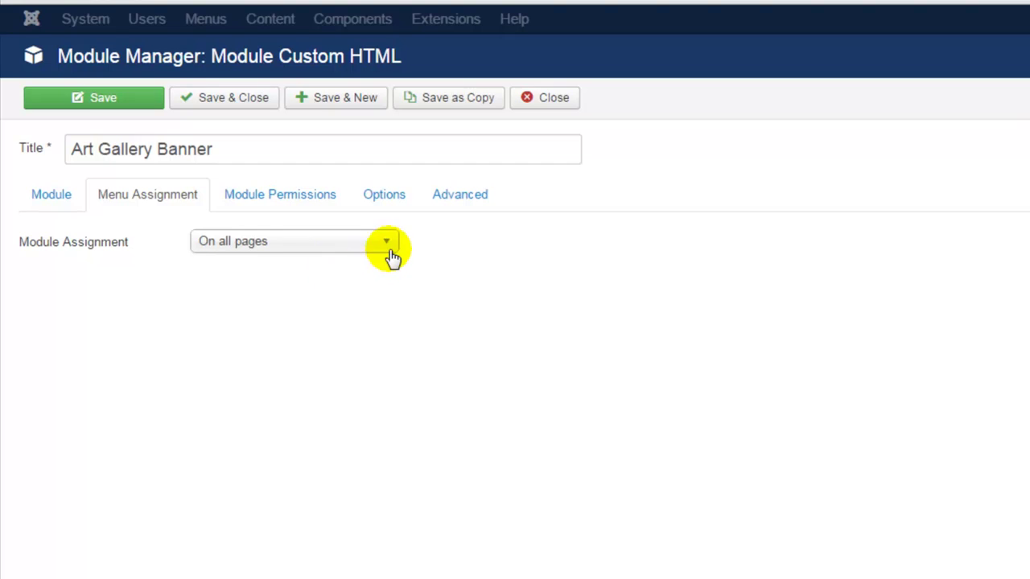
left_click(389, 253)
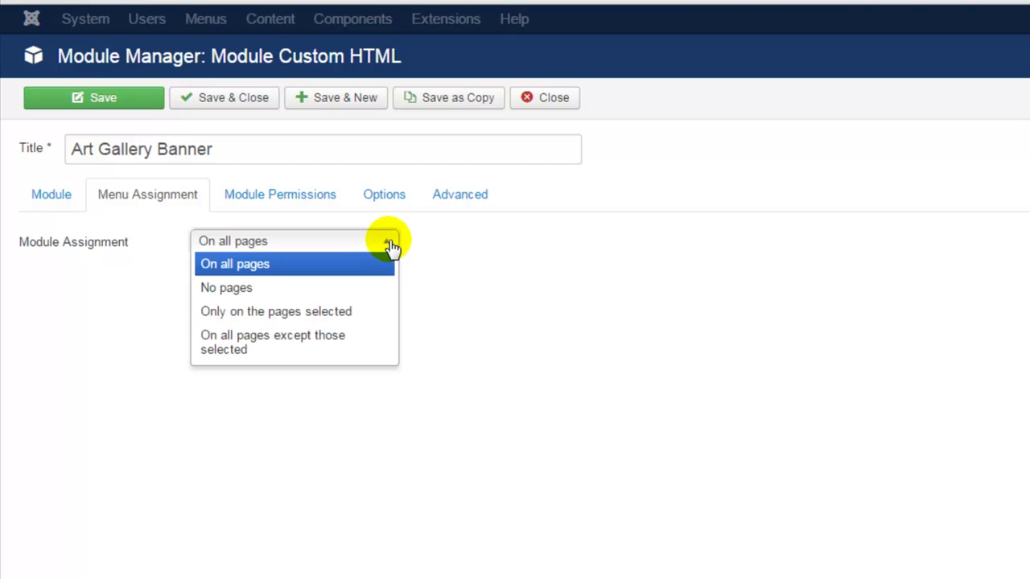
left_click(319, 312)
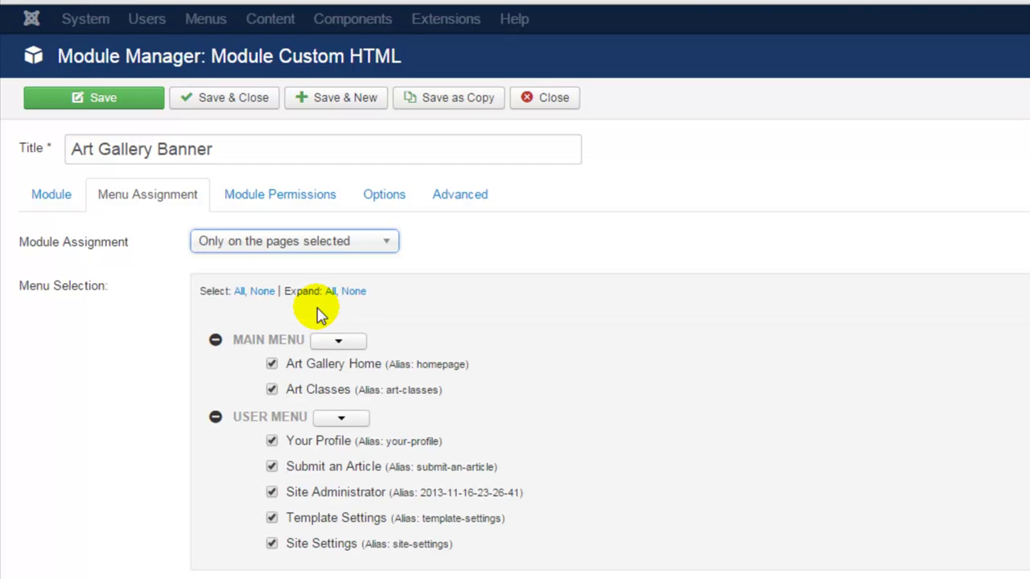
left_click(262, 291)
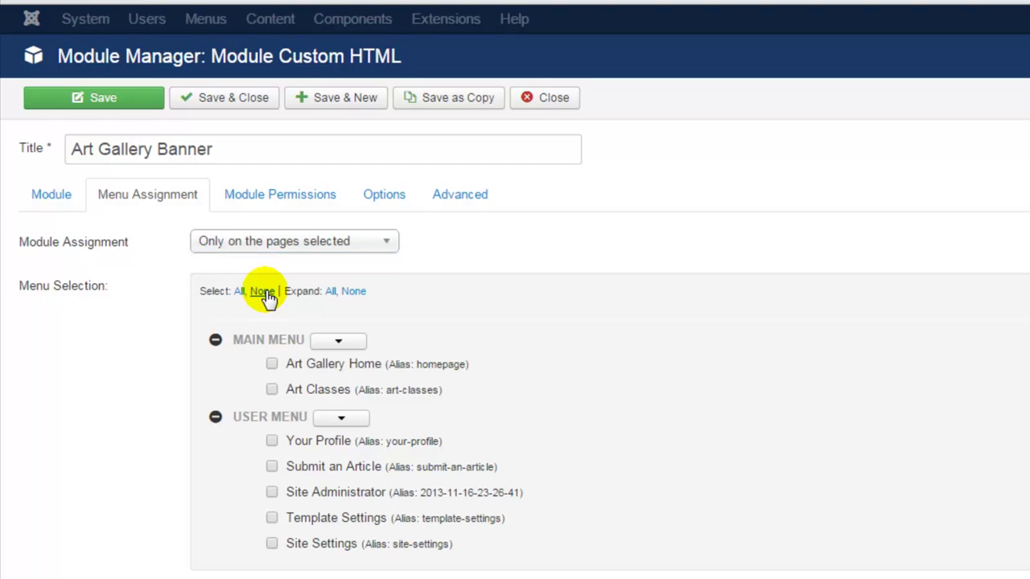
left_click(272, 363)
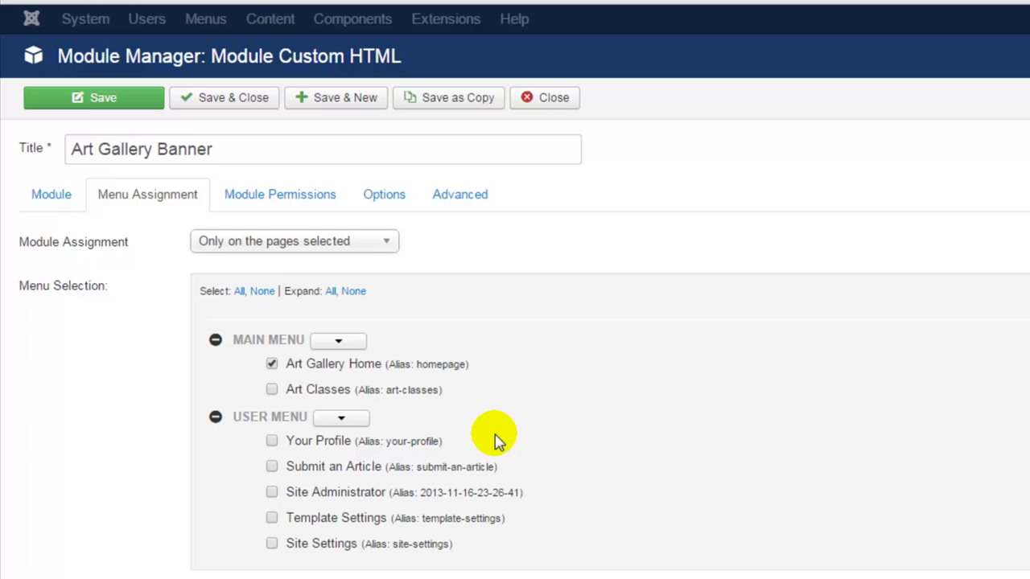
left_click(249, 104)
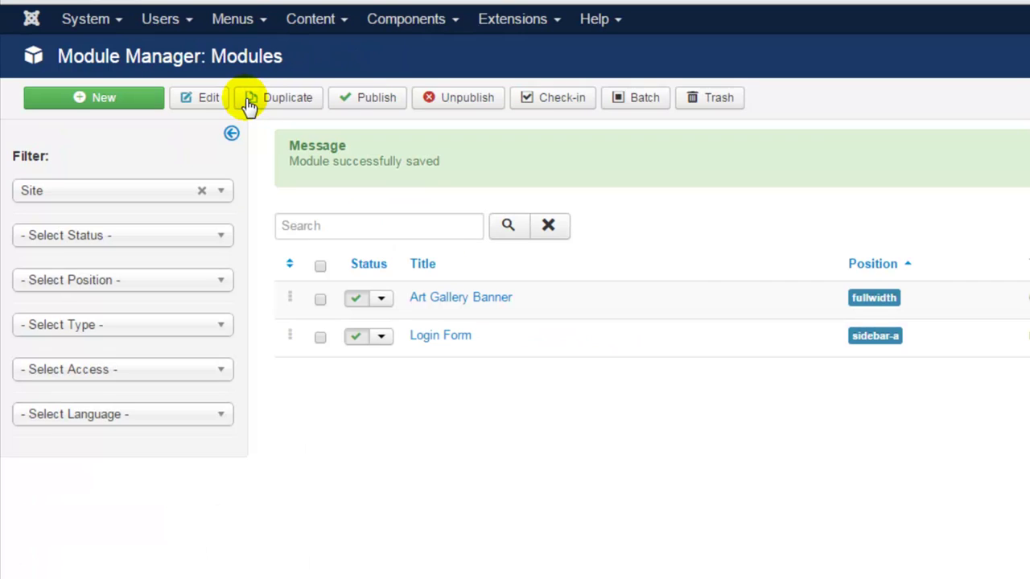
Set Login Form's menu assignment to only Art Gallery Home and save it.
left_click(441, 337)
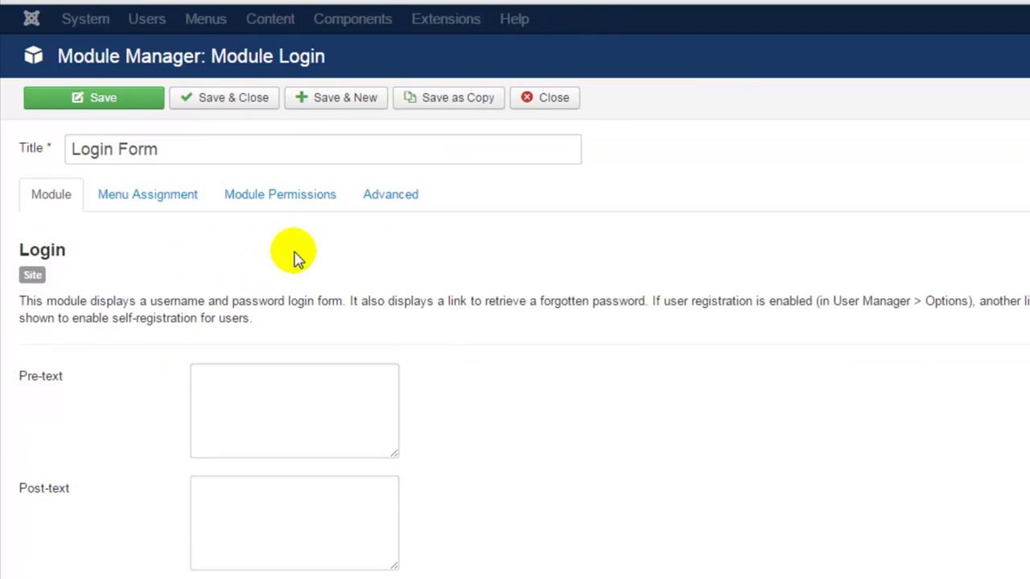
left_click(178, 206)
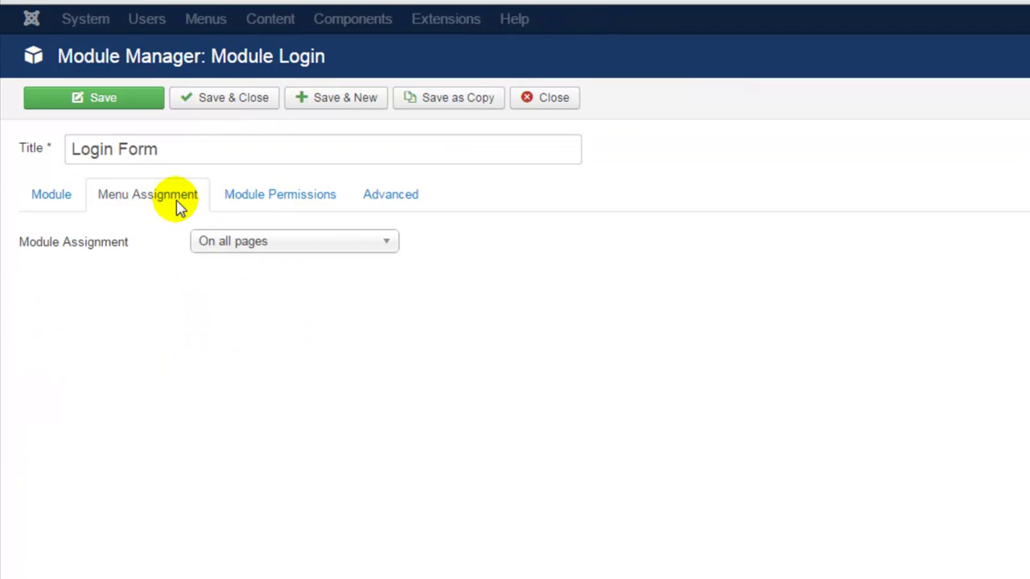
left_click(284, 254)
left_click(317, 312)
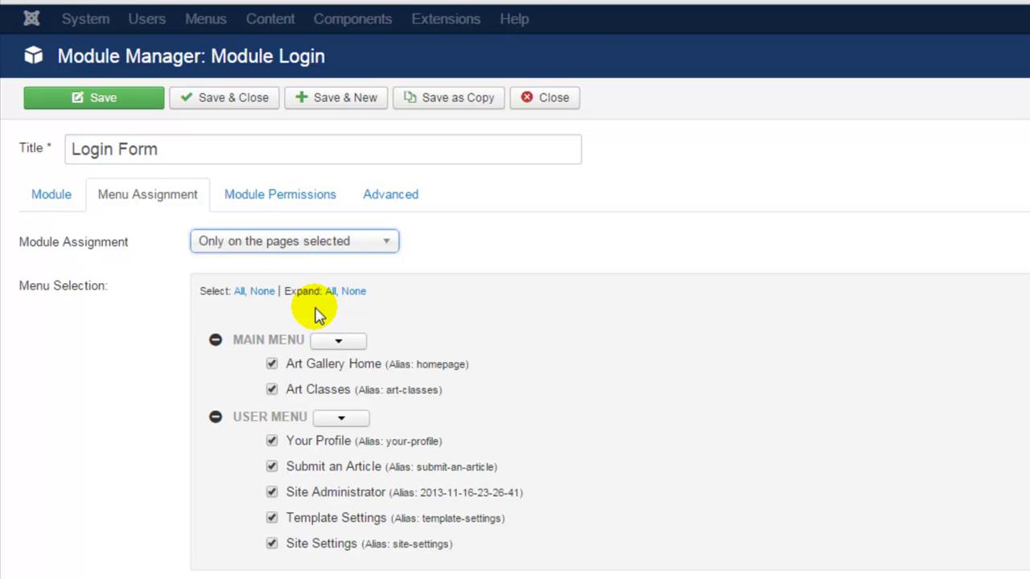
left_click(263, 292)
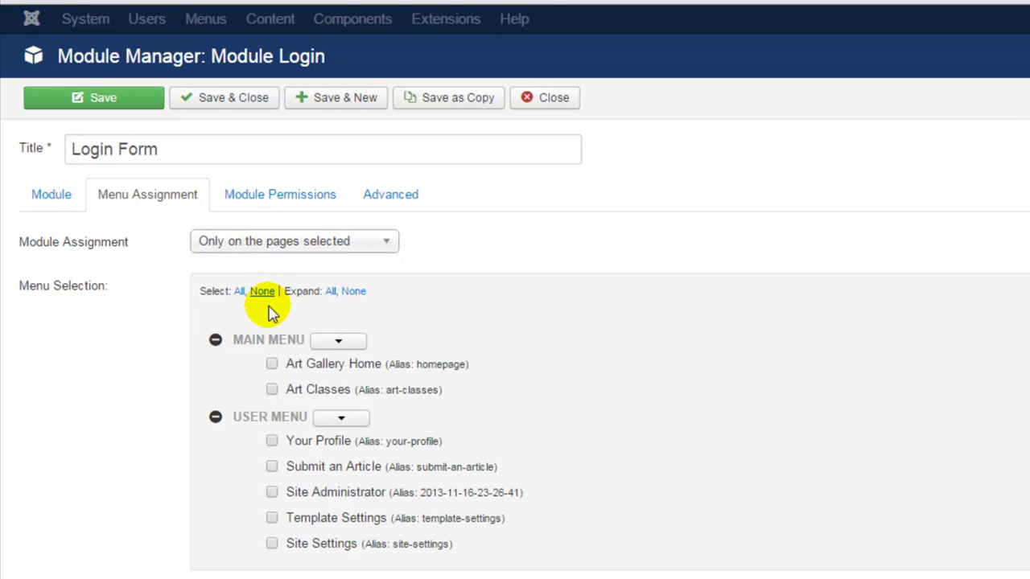
left_click(272, 366)
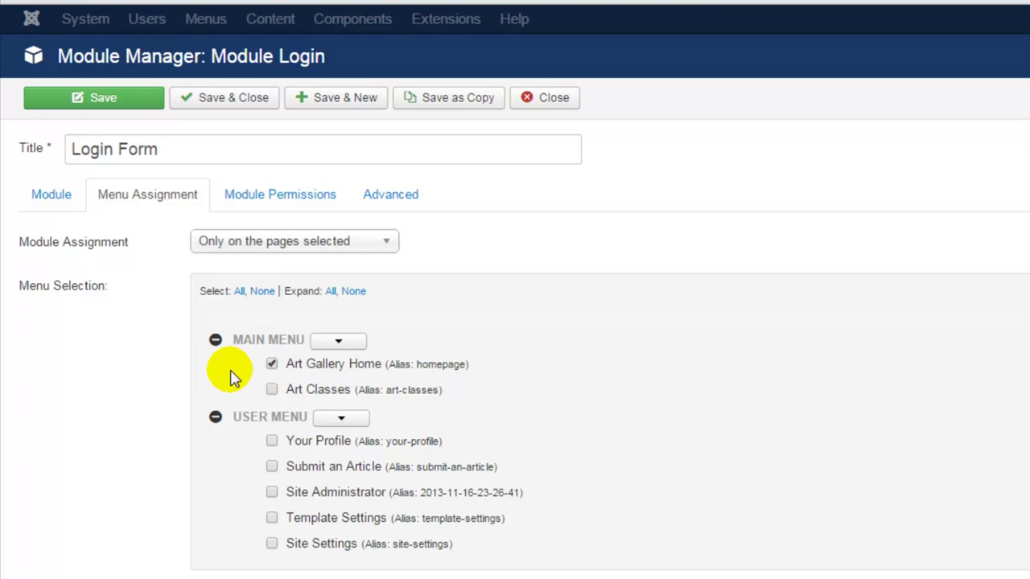
left_click(223, 107)
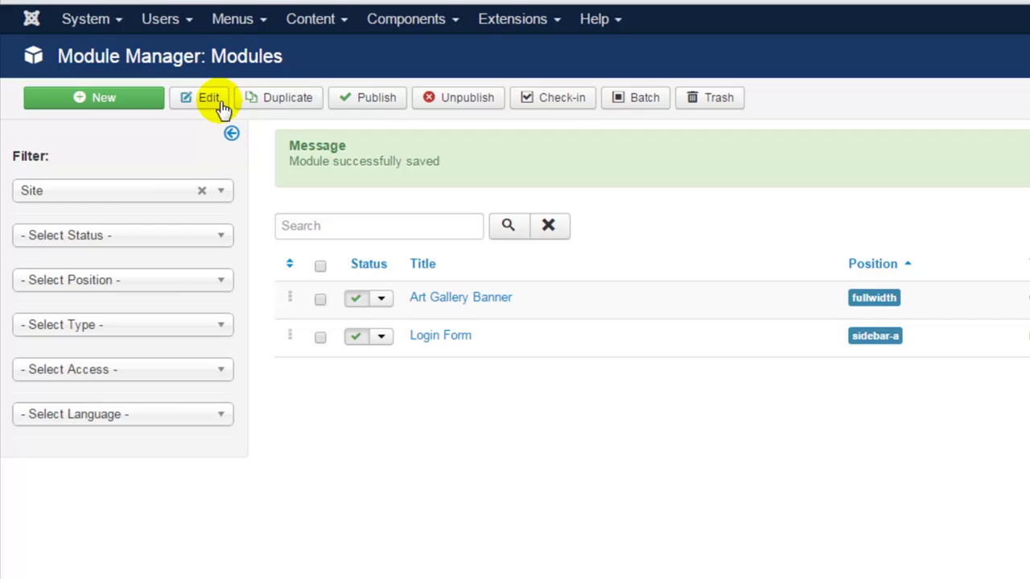
Reload the public Art Classes page and scroll to confirm the banner and login form are gone.
left_click(291, 10)
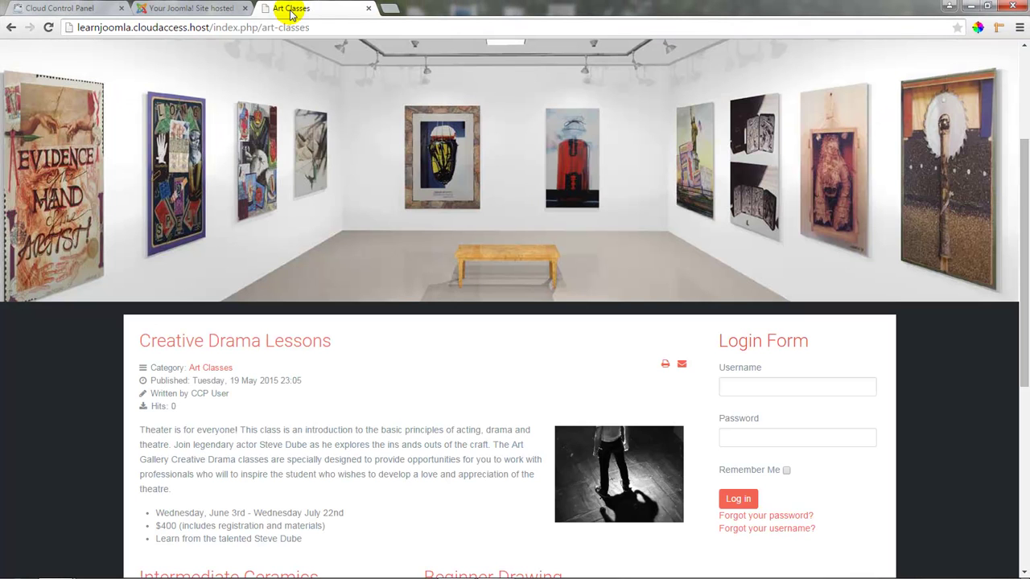
left_click(48, 28)
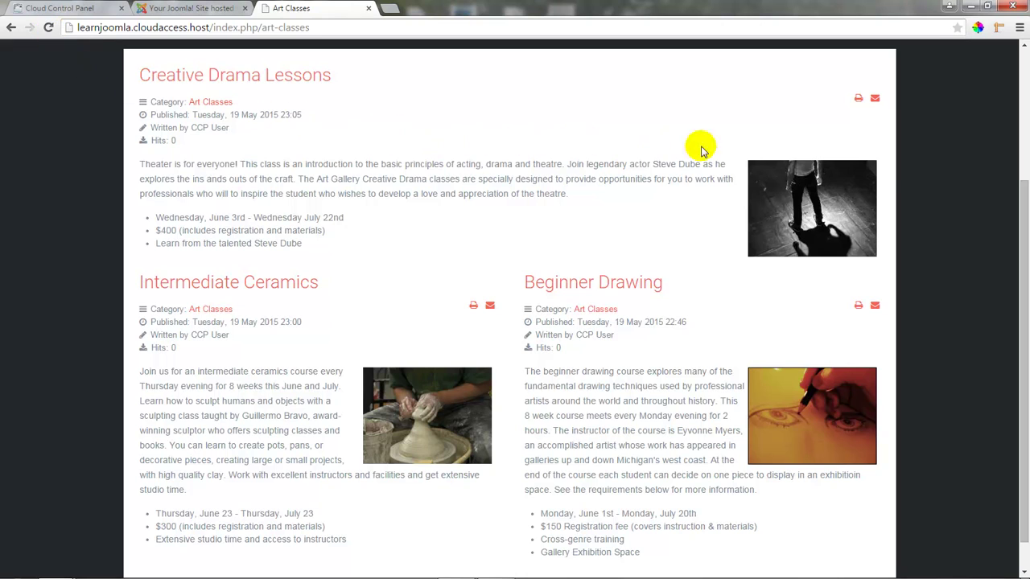
mouse_move(1015, 232)
left_mouse_down()
mouse_move(1017, 127)
mouse_move(1024, 216)
left_mouse_up()
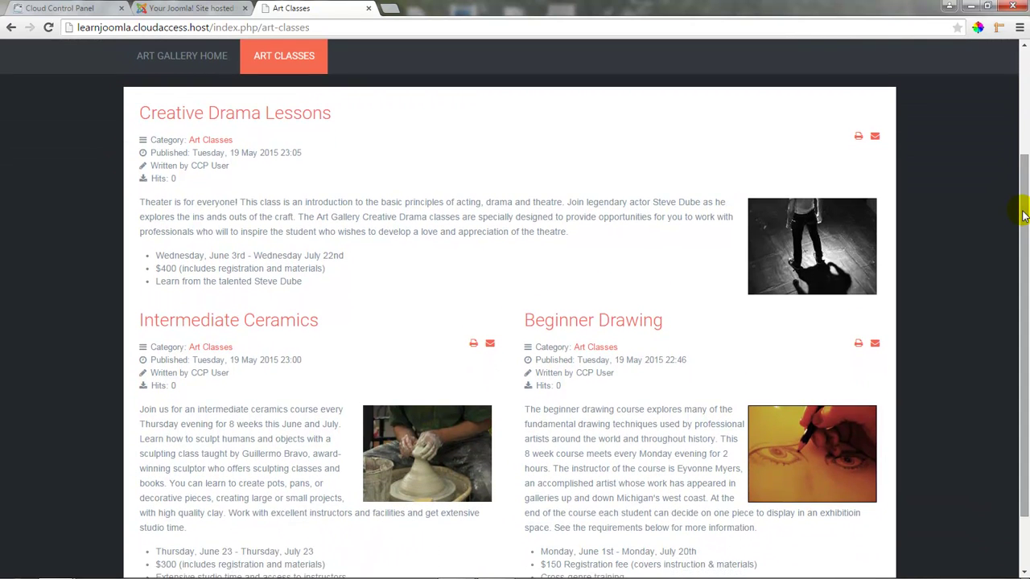